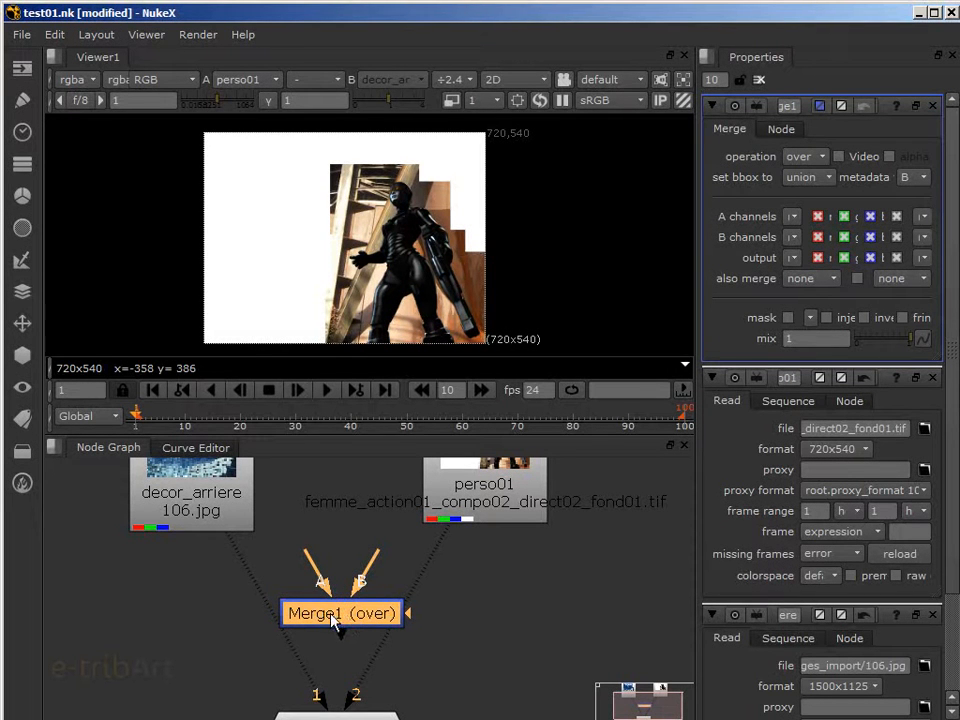
# Connect the Merge node's B input to decor_arriere and its A input to perso01
pyautogui.moveTo(333, 620); pyautogui.dragTo(350, 628)
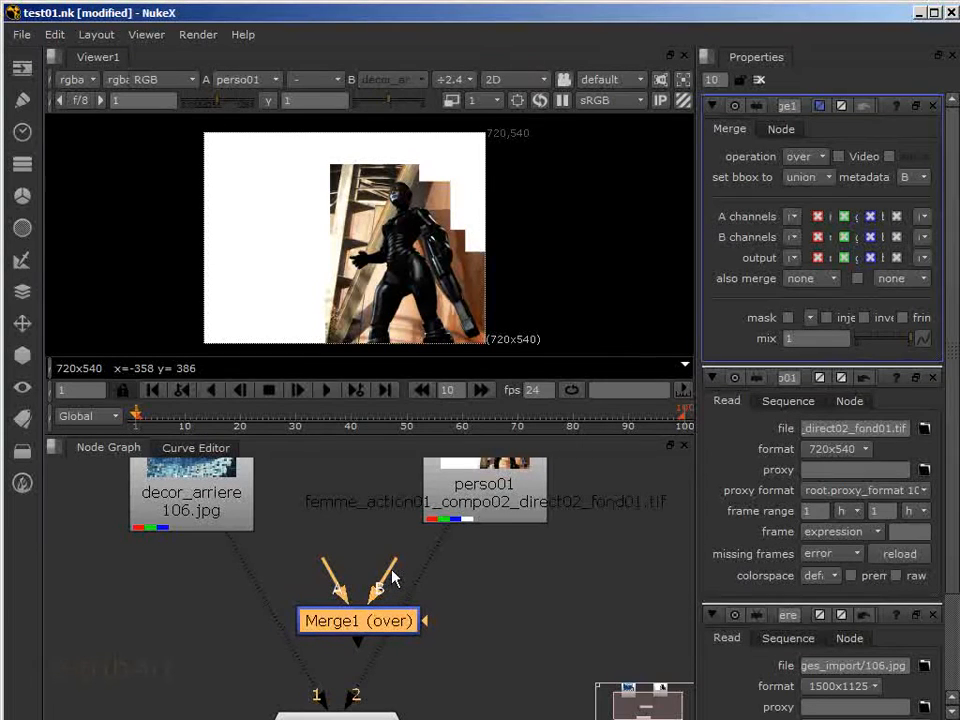
pyautogui.moveTo(392, 562); pyautogui.dragTo(356, 485)
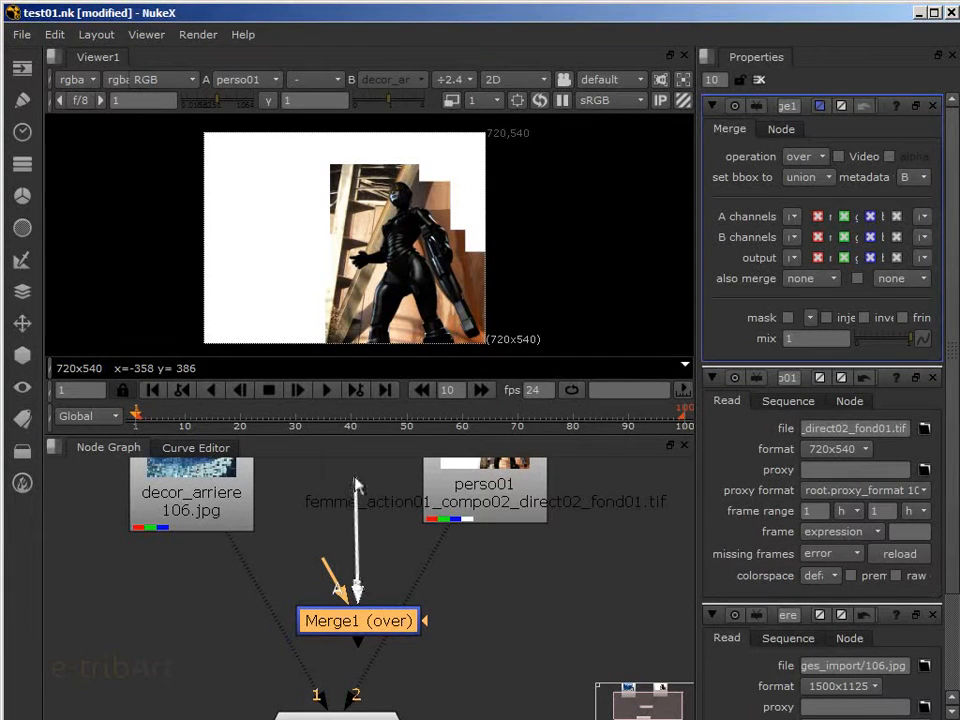
pyautogui.moveTo(357, 485); pyautogui.dragTo(200, 490)
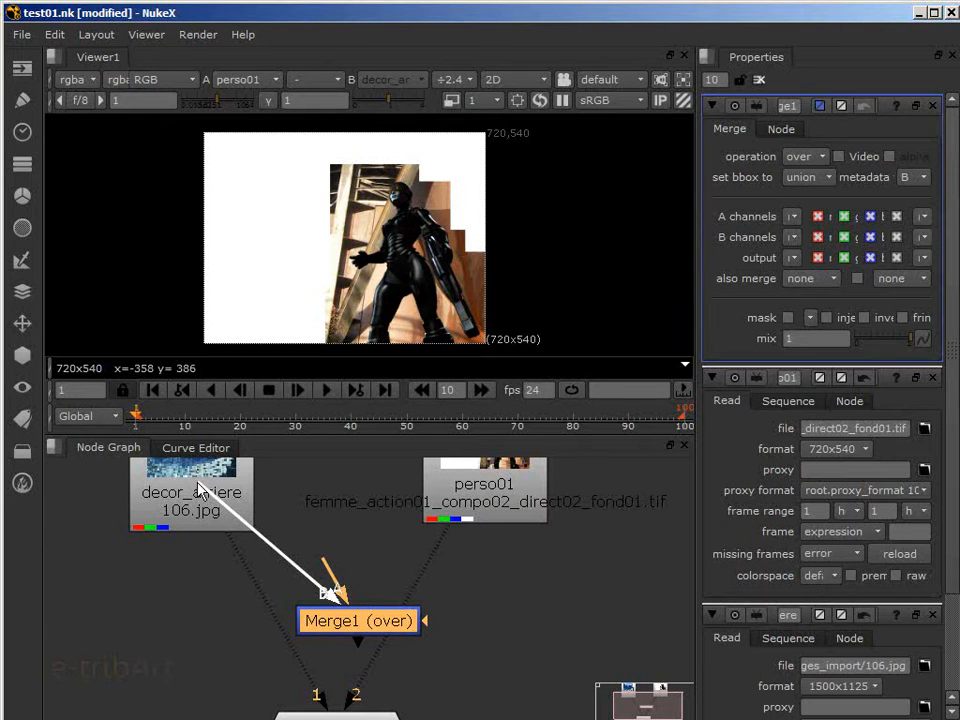
pyautogui.moveTo(200, 490); pyautogui.dragTo(201, 489)
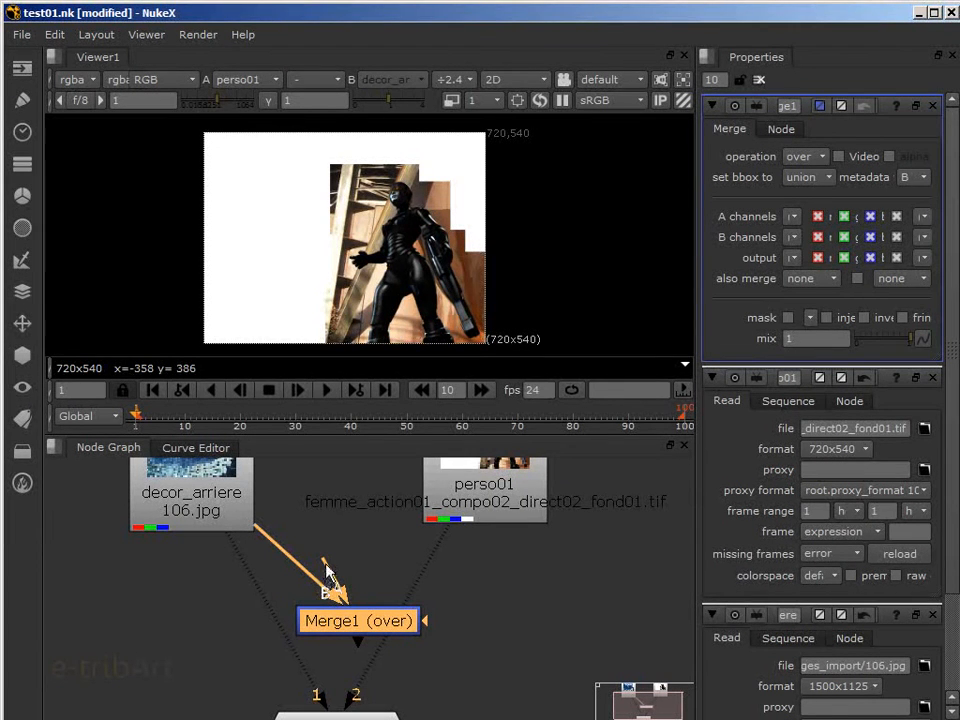
pyautogui.moveTo(326, 567); pyautogui.dragTo(460, 487)
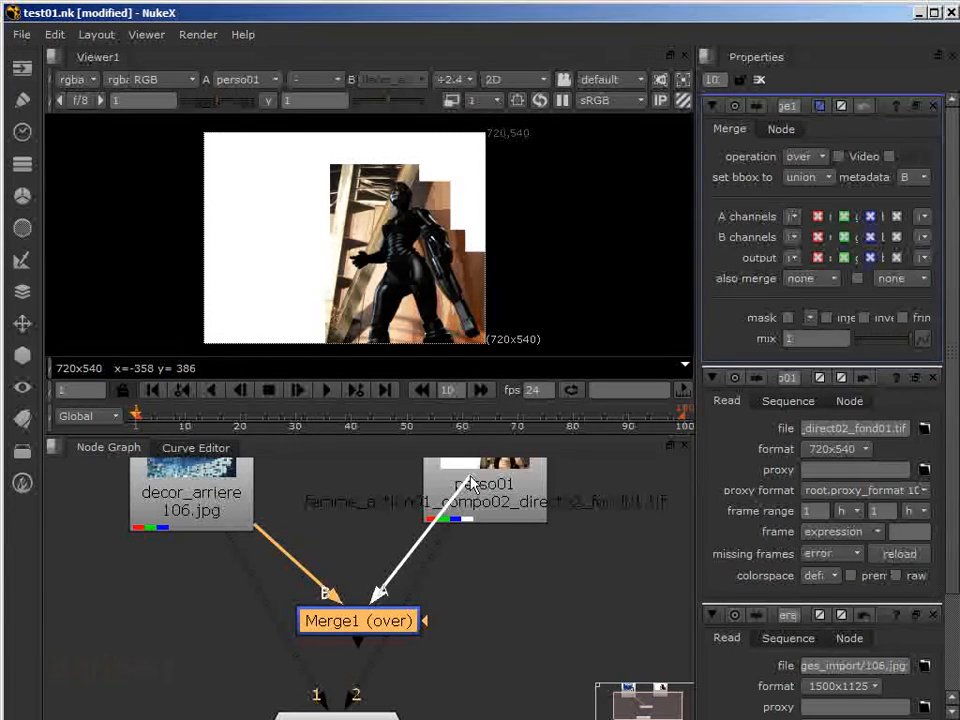
pyautogui.moveTo(471, 484); pyautogui.dragTo(472, 485)
pyautogui.moveTo(366, 628)
pyautogui.mouseDown()
pyautogui.moveTo(360, 640)
pyautogui.moveTo(364, 603)
pyautogui.mouseUp()
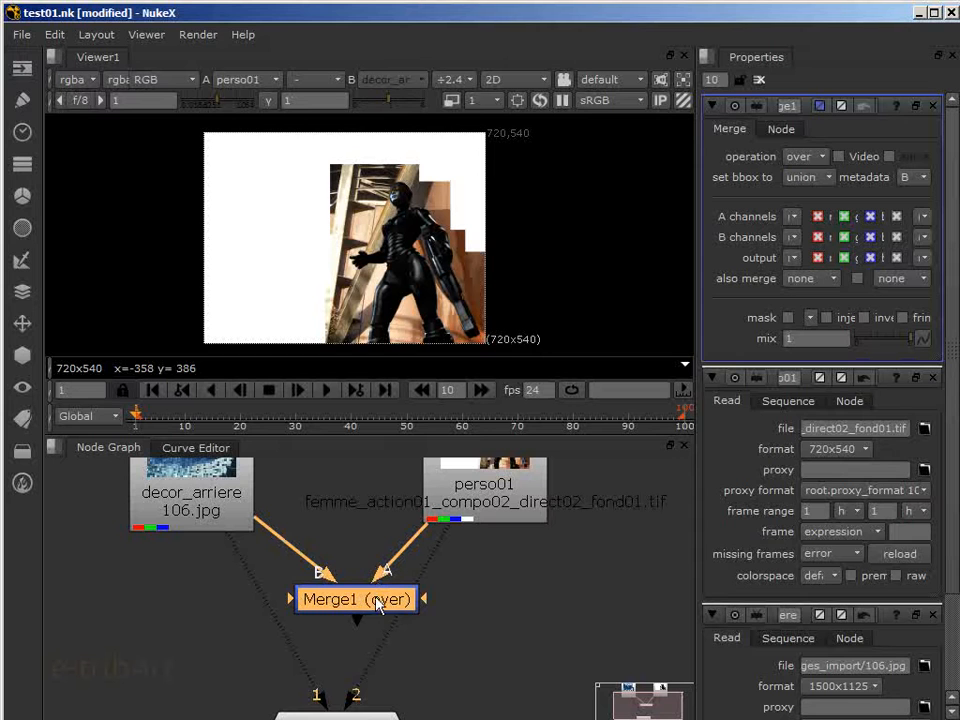
pyautogui.moveTo(376, 605); pyautogui.dragTo(358, 594)
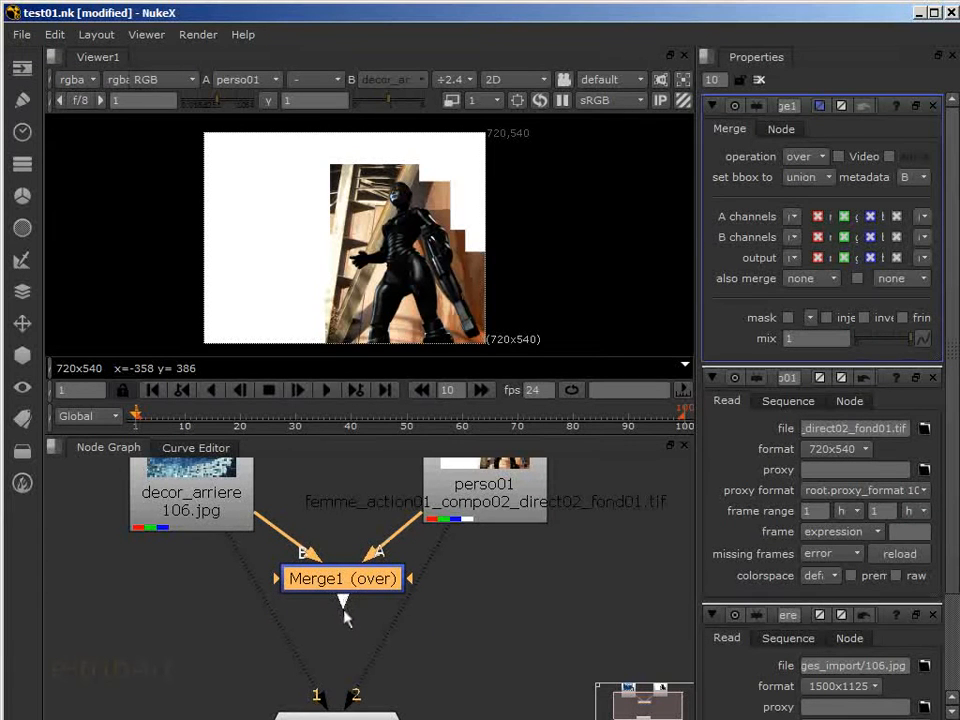
# Connect the Merge node's output to the Viewer as input 3 and display that input
pyautogui.moveTo(344, 633)
pyautogui.mouseDown()
pyautogui.moveTo(341, 706)
pyautogui.moveTo(346, 657)
pyautogui.mouseUp()
pyautogui.moveTo(348, 673); pyautogui.dragTo(353, 613, button='middle')
pyautogui.scroll(-1, 353, 613)
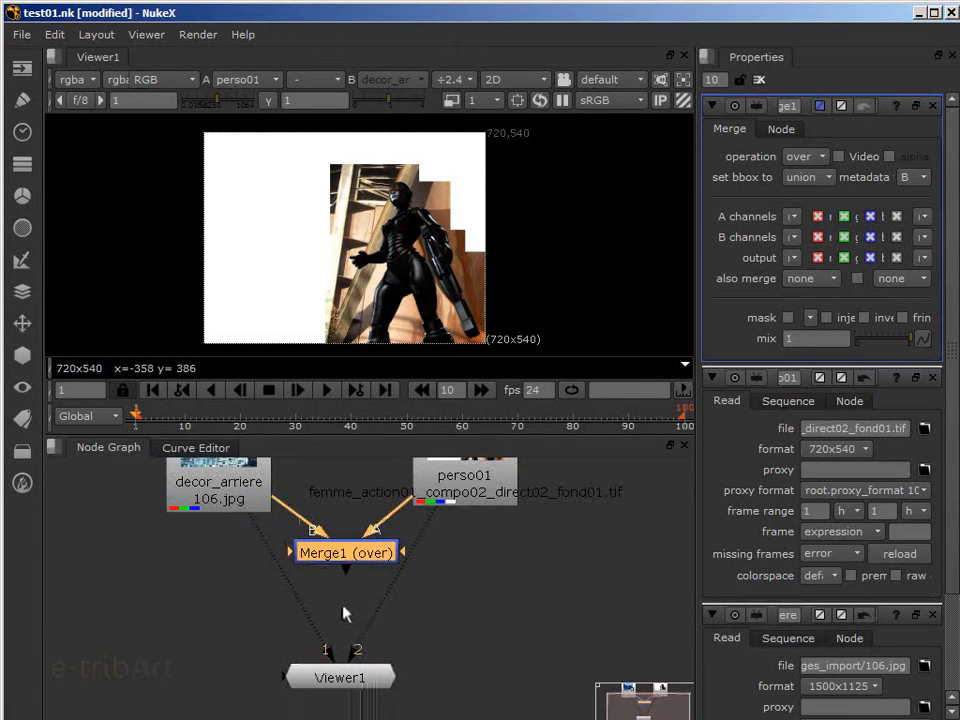
pyautogui.moveTo(345, 580); pyautogui.dragTo(342, 692)
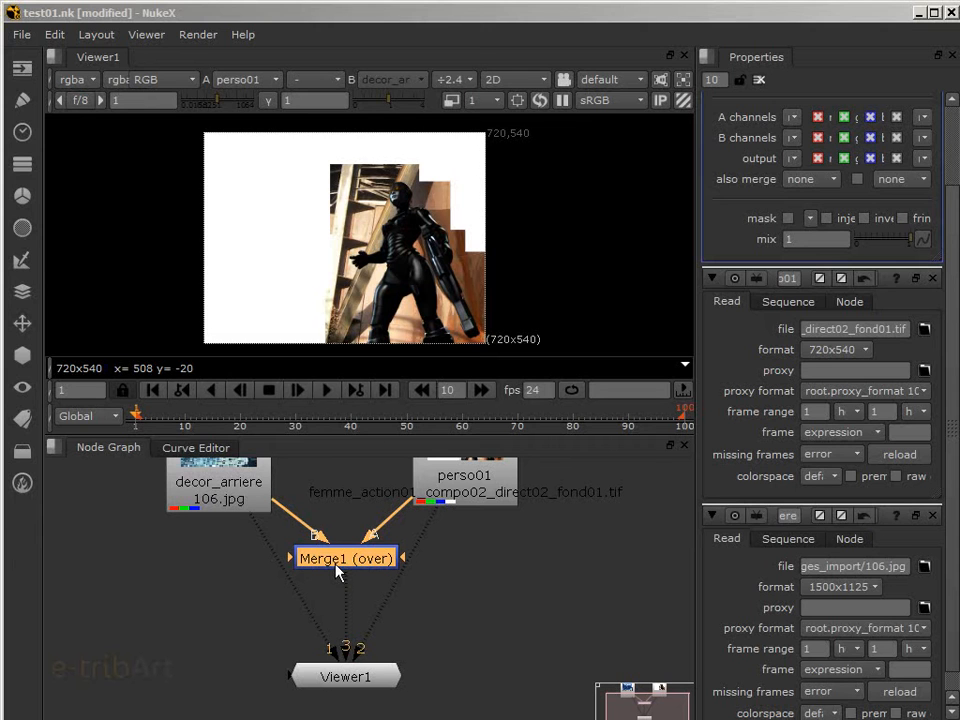
pyautogui.moveTo(343, 568); pyautogui.dragTo(347, 576)
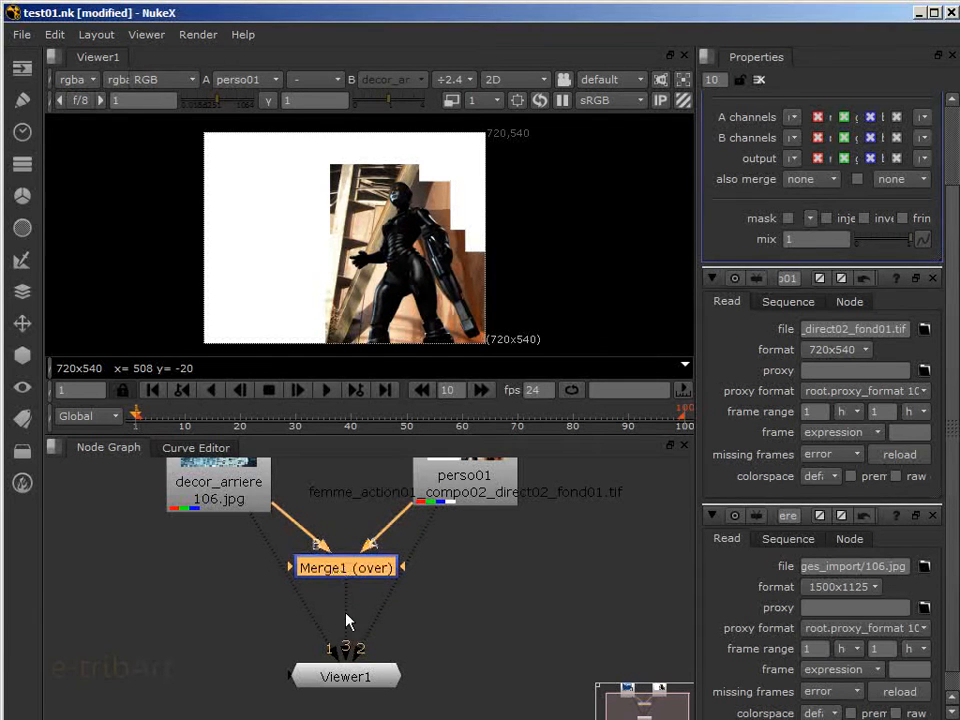
pyautogui.click(360, 682)
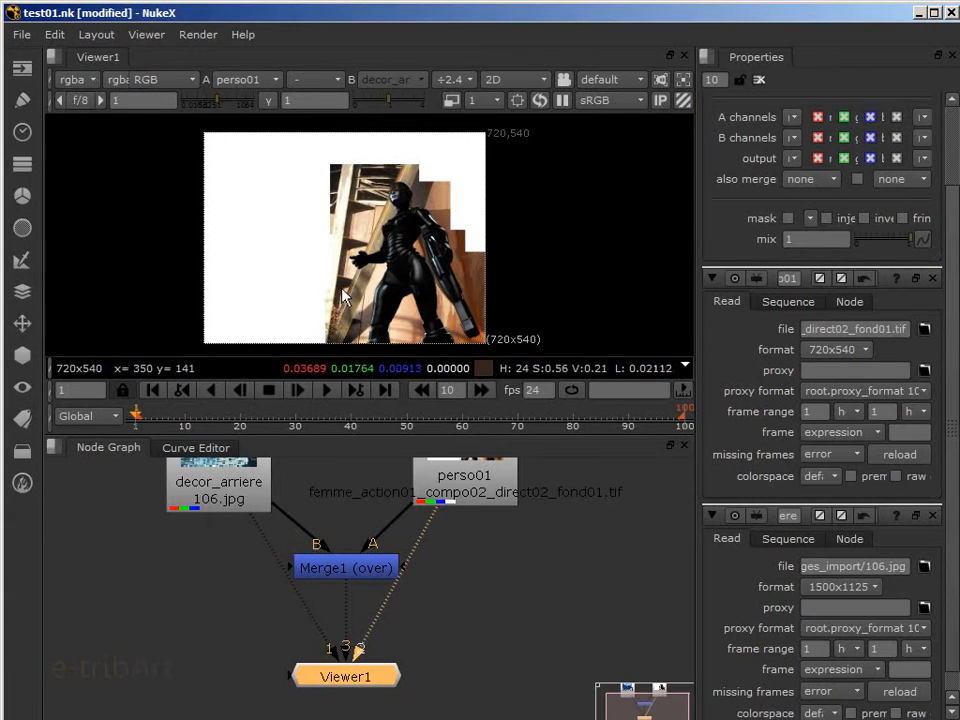
pyautogui.press('3')
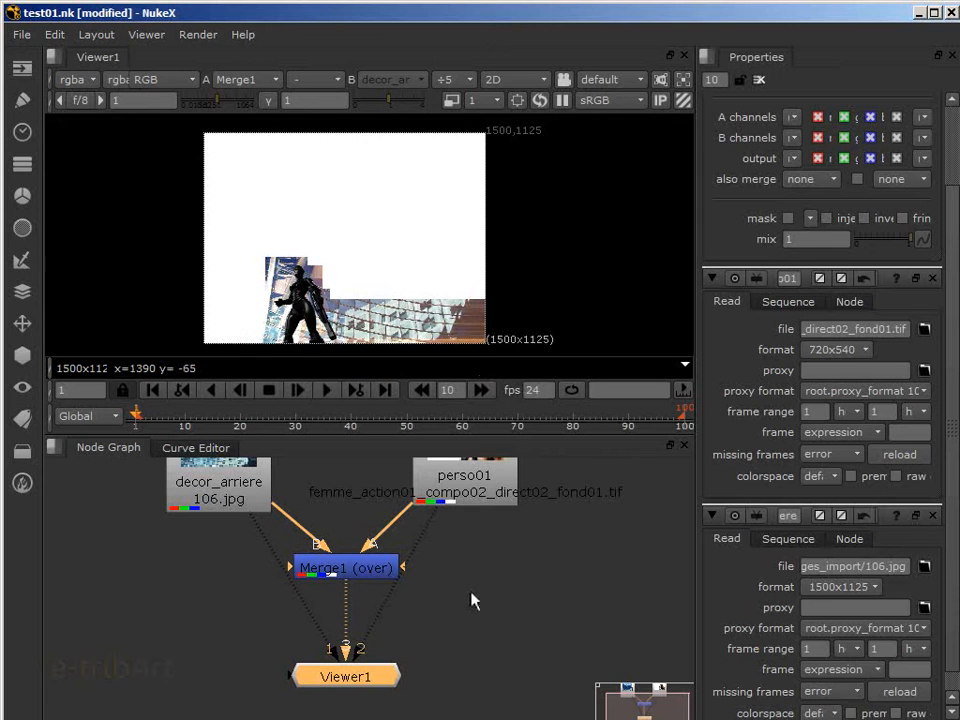
# Spread the perso01 and Merge nodes apart and disconnect the Merge's B input from decor_arriere
pyautogui.keyDown('alt'); pyautogui.moveTo(472, 575); pyautogui.dragTo(436, 616, button='middle'); pyautogui.keyUp('alt')
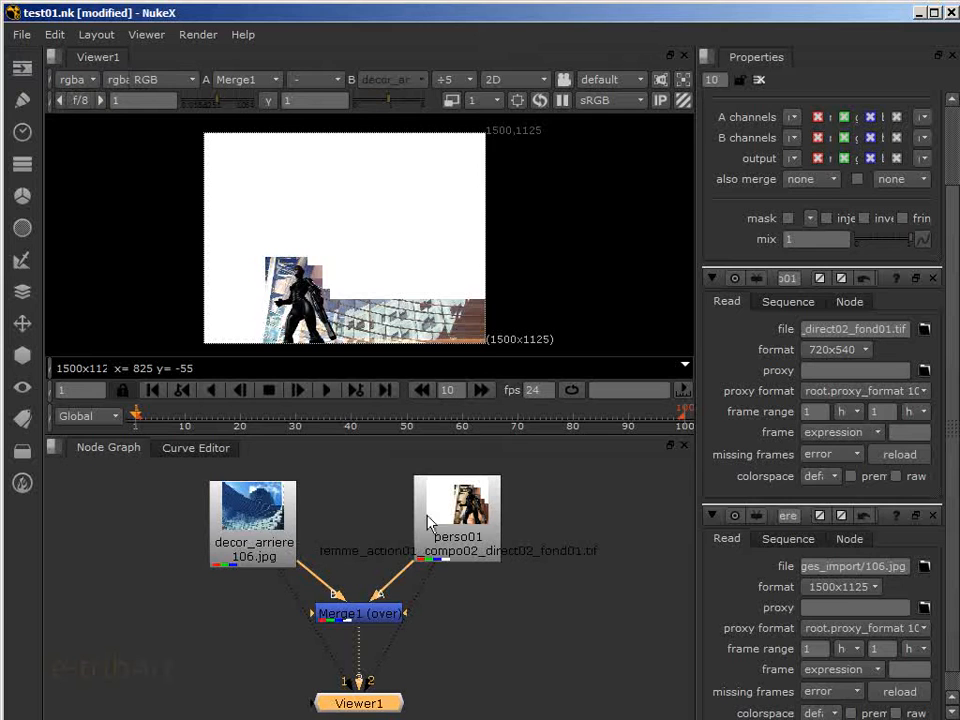
pyautogui.moveTo(425, 522); pyautogui.dragTo(445, 521)
pyautogui.moveTo(354, 612); pyautogui.dragTo(354, 633)
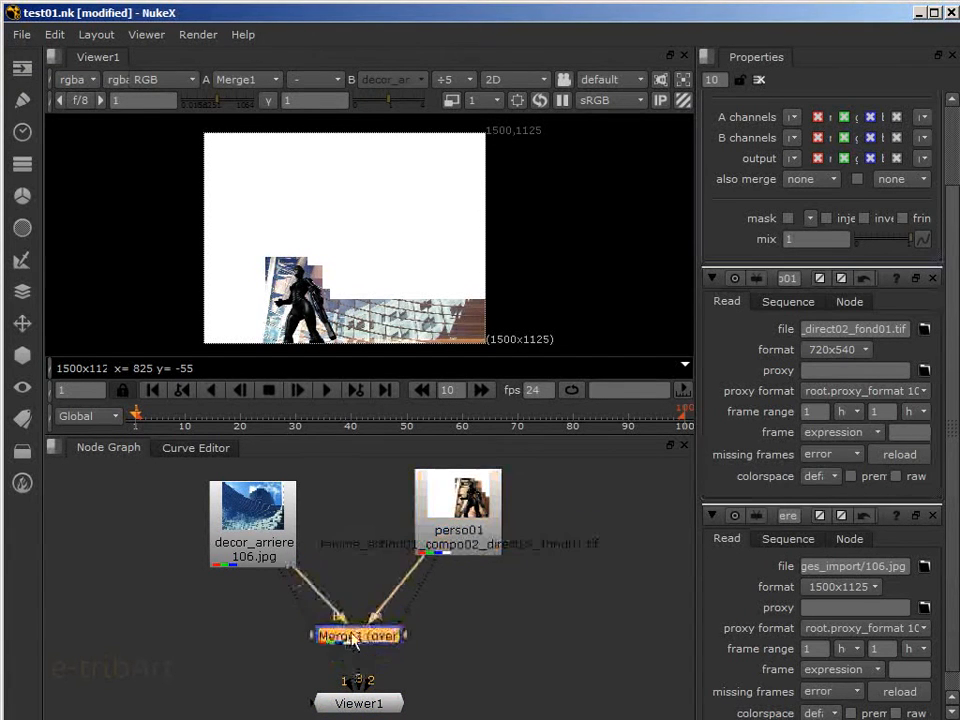
pyautogui.click(324, 606)
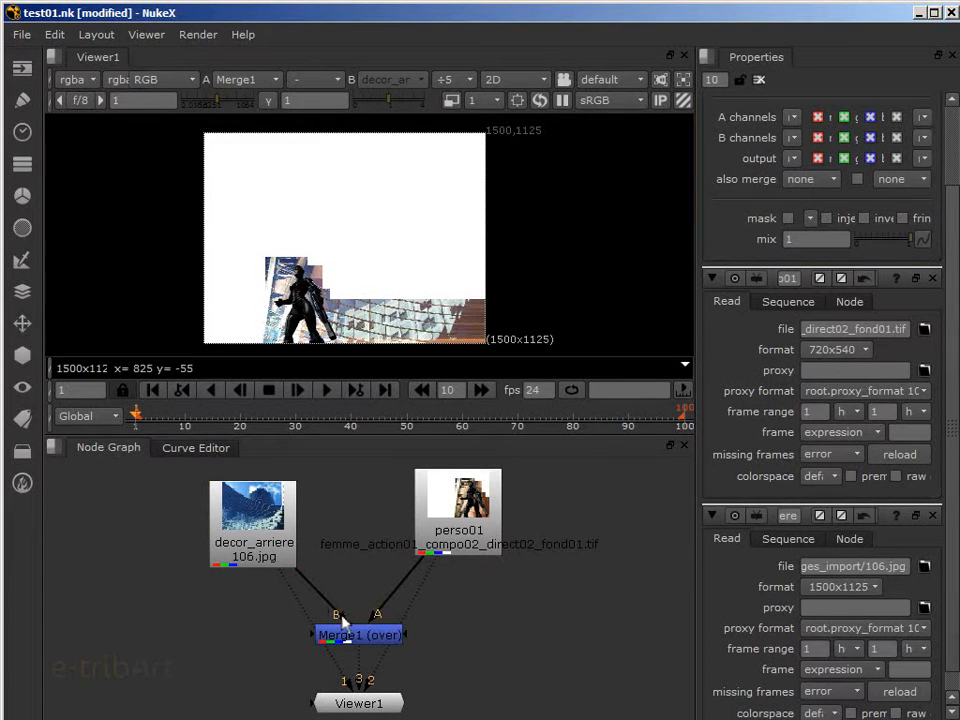
pyautogui.moveTo(347, 623); pyautogui.dragTo(334, 582)
pyautogui.moveTo(335, 585)
pyautogui.mouseDown()
pyautogui.moveTo(329, 616)
pyautogui.moveTo(338, 626)
pyautogui.moveTo(333, 599)
pyautogui.mouseUp()
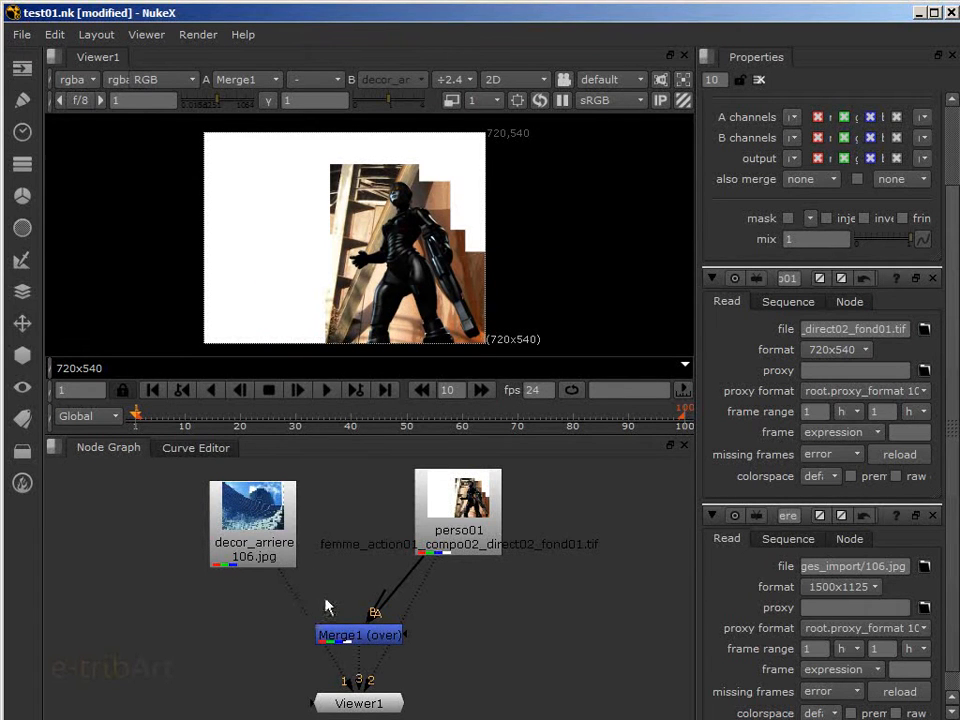
# Move the decor_arriere node outward and shift the Merge node upward to free space between them
pyautogui.moveTo(263, 532); pyautogui.dragTo(233, 526)
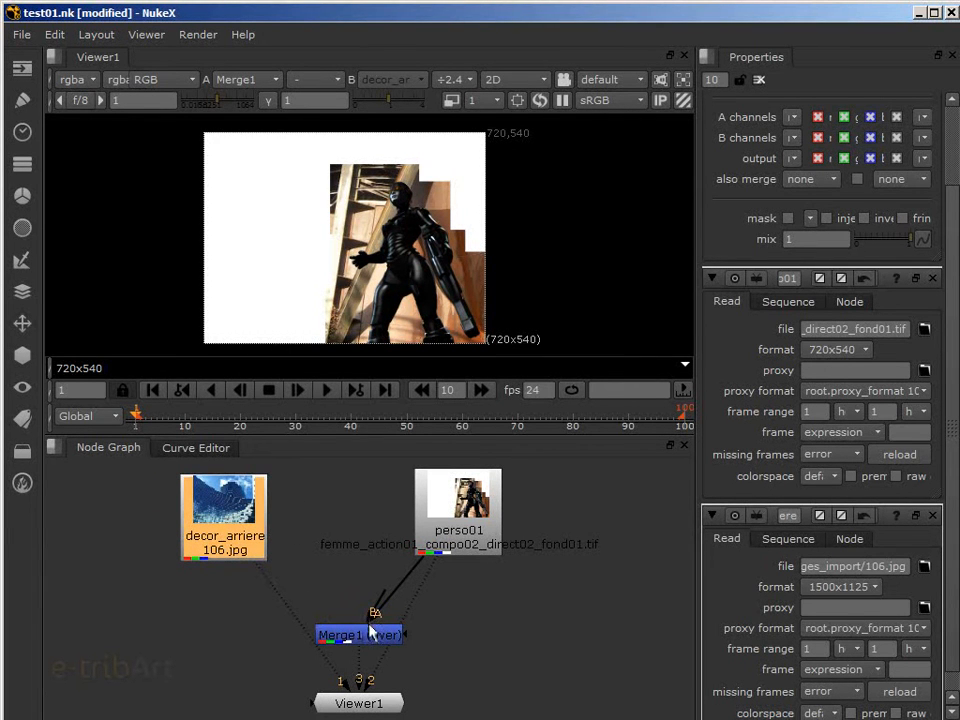
pyautogui.moveTo(367, 635); pyautogui.dragTo(370, 628)
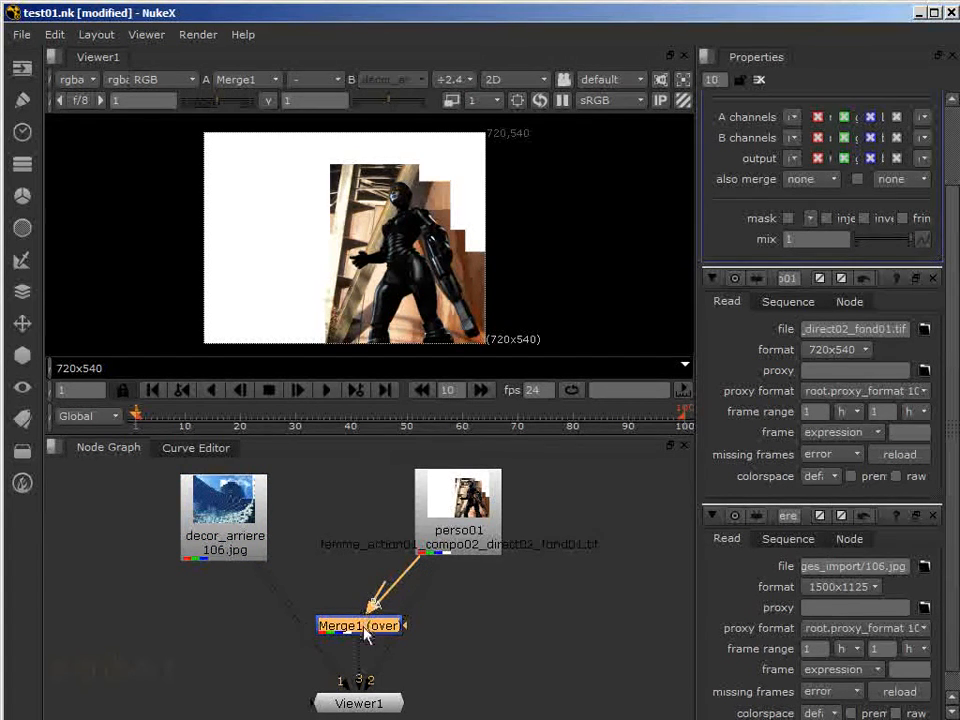
pyautogui.moveTo(372, 636); pyautogui.dragTo(376, 628)
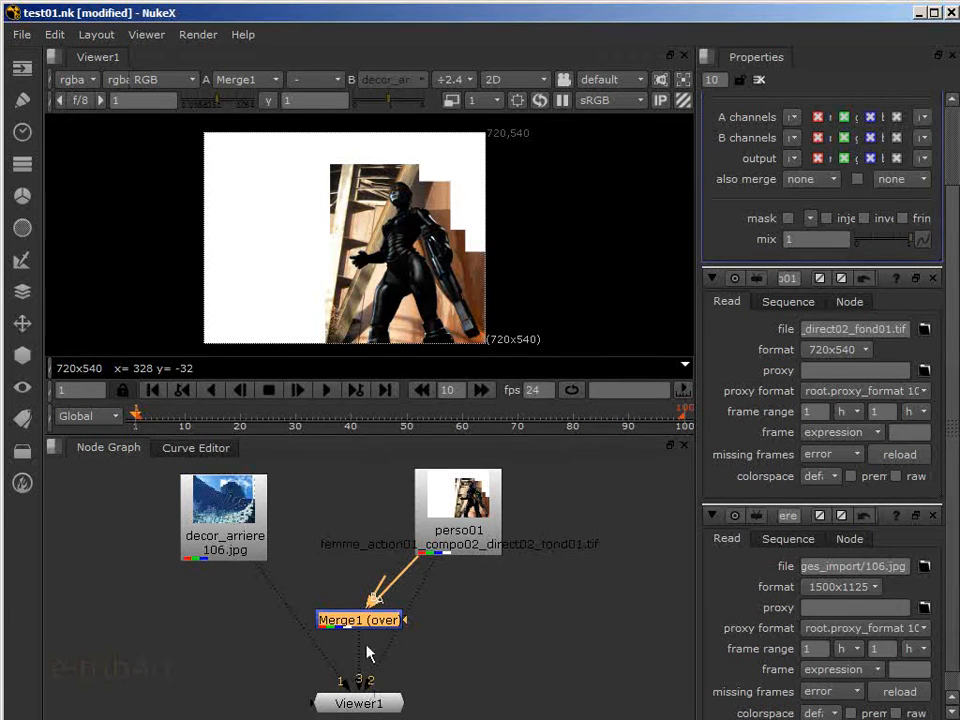
pyautogui.moveTo(370, 628); pyautogui.dragTo(370, 607)
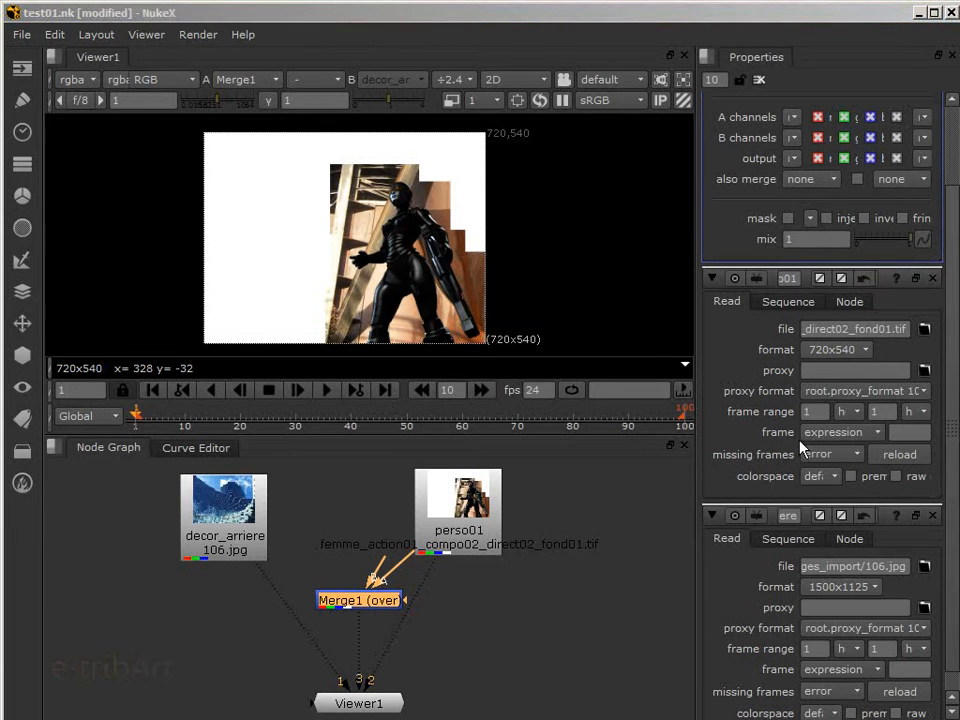
pyautogui.moveTo(340, 601); pyautogui.dragTo(310, 537)
# Add a Reformat node after decor_arriere and place it a little below that image node
pyautogui.moveTo(228, 536); pyautogui.dragTo(213, 540)
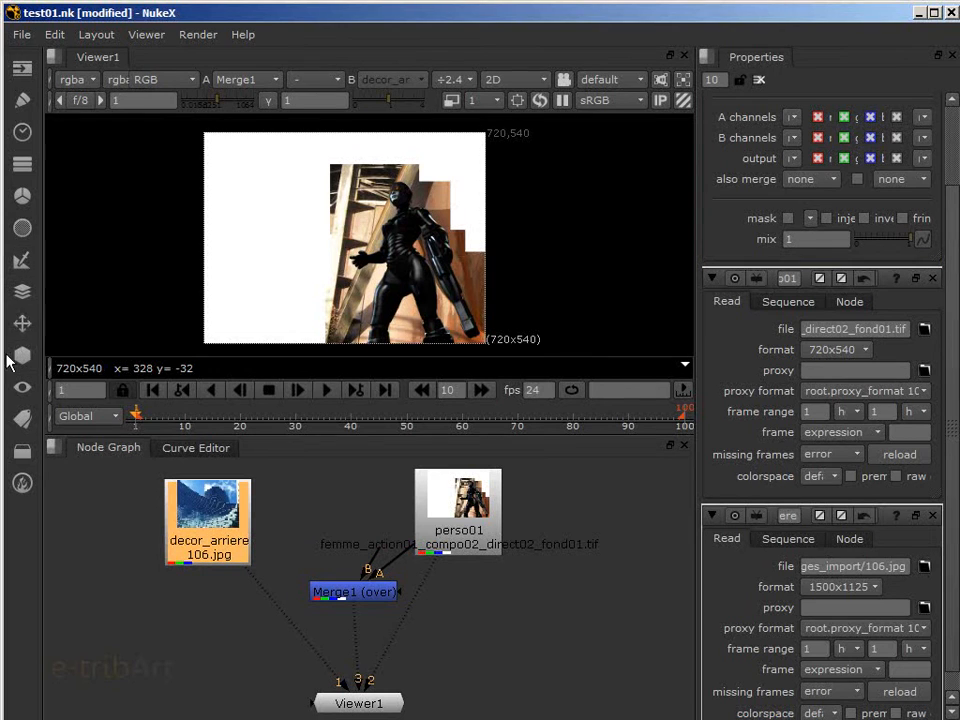
pyautogui.click(22, 323)
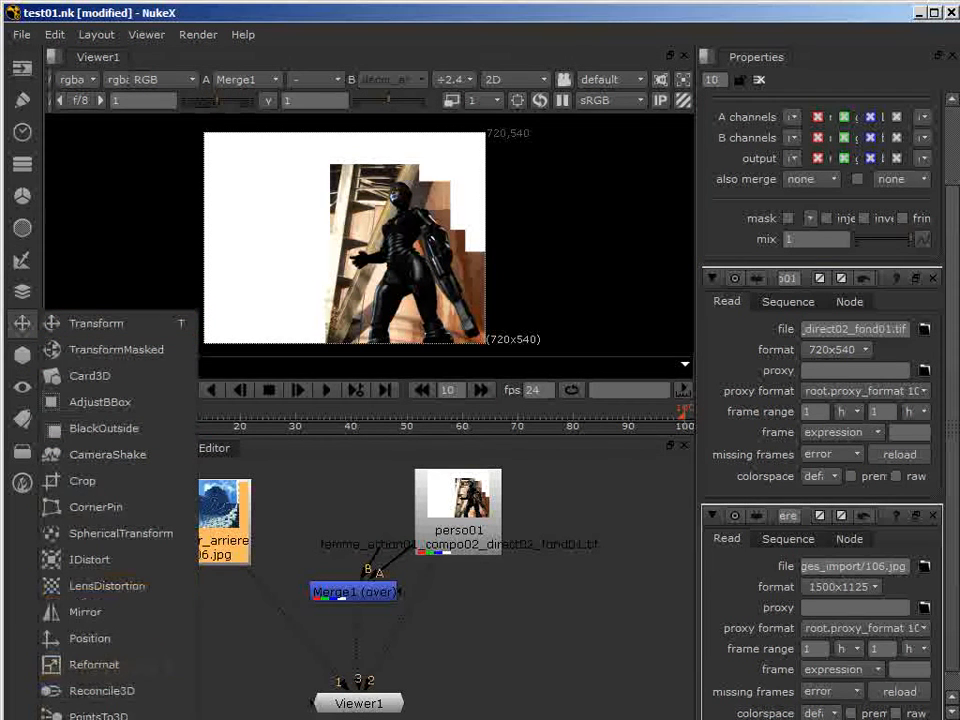
pyautogui.click(88, 681)
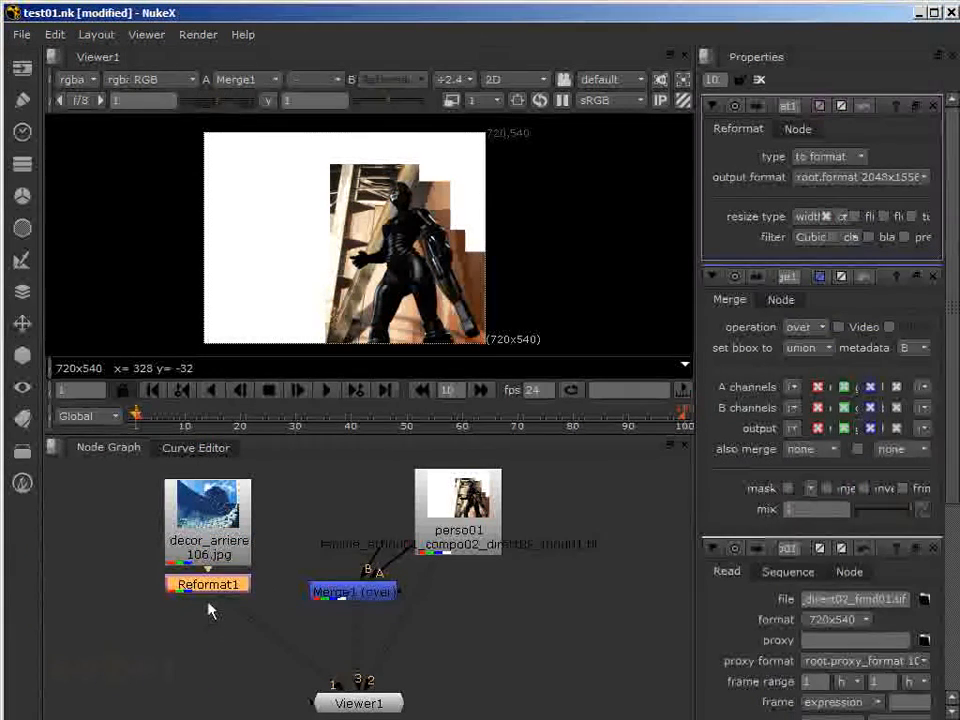
pyautogui.moveTo(212, 587); pyautogui.dragTo(215, 622)
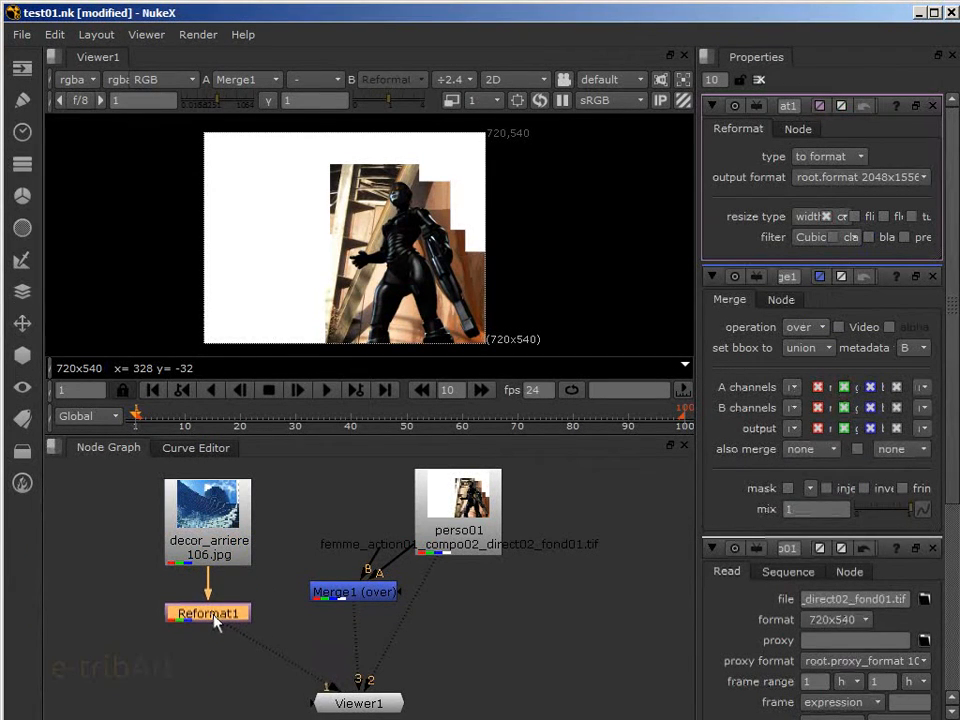
pyautogui.click(205, 545)
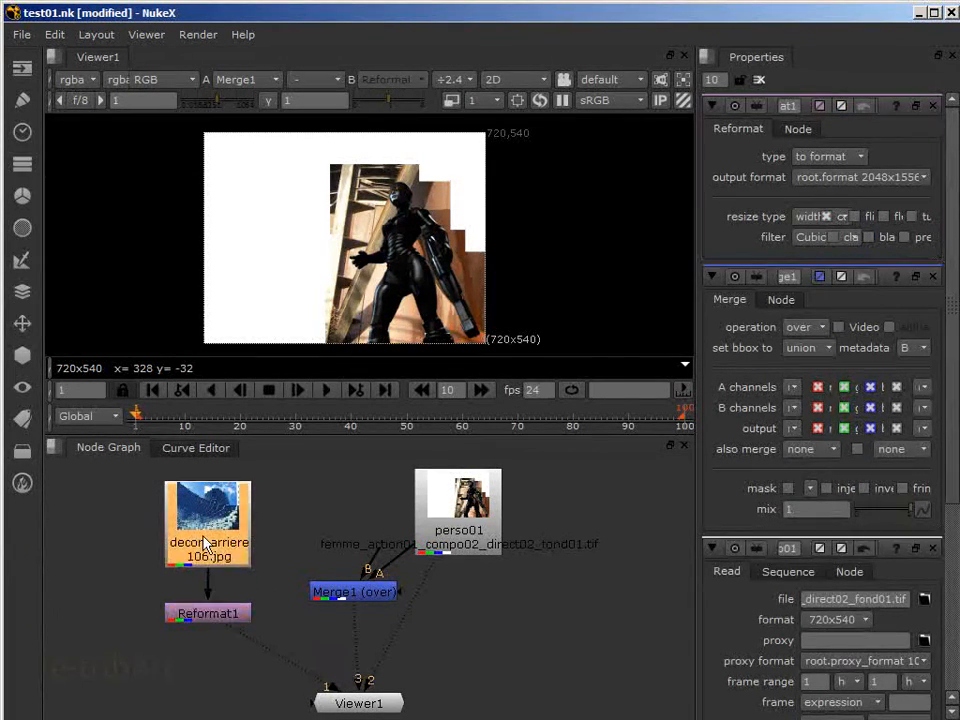
pyautogui.click(207, 613)
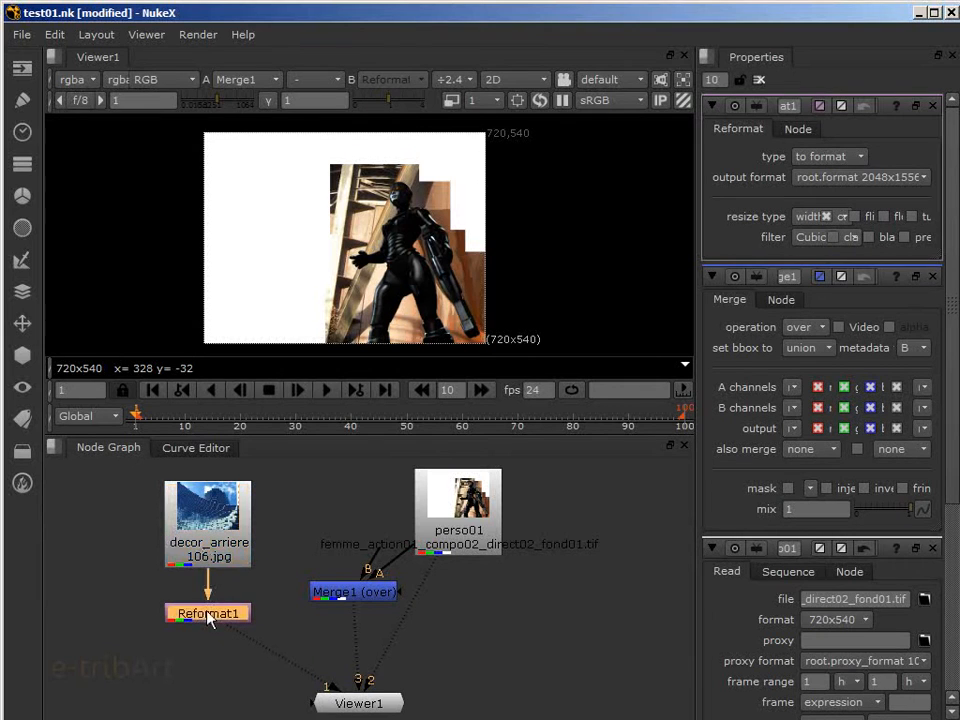
pyautogui.click(211, 537)
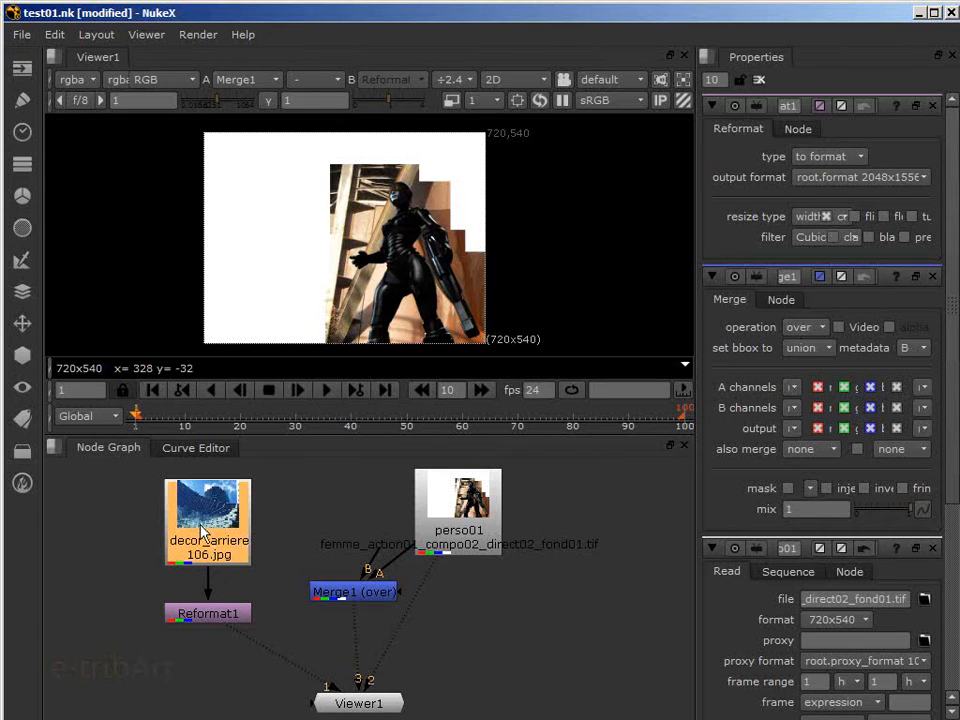
pyautogui.click(194, 620)
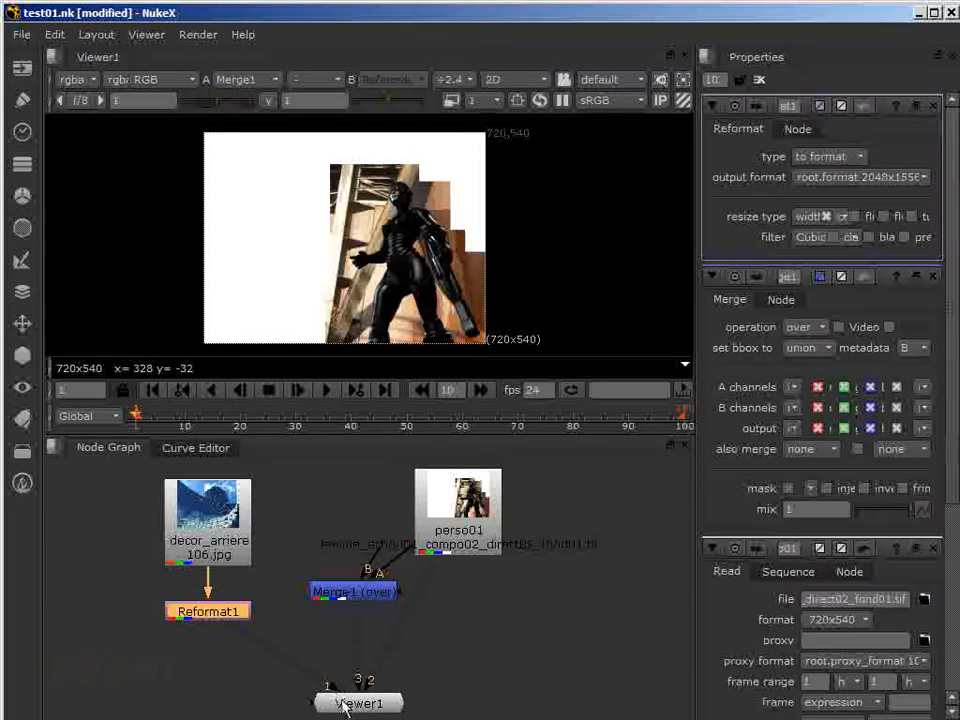
# Show the Reformat result in the Viewer through input 1 and set its output format to 720x540
pyautogui.moveTo(348, 707); pyautogui.dragTo(342, 700)
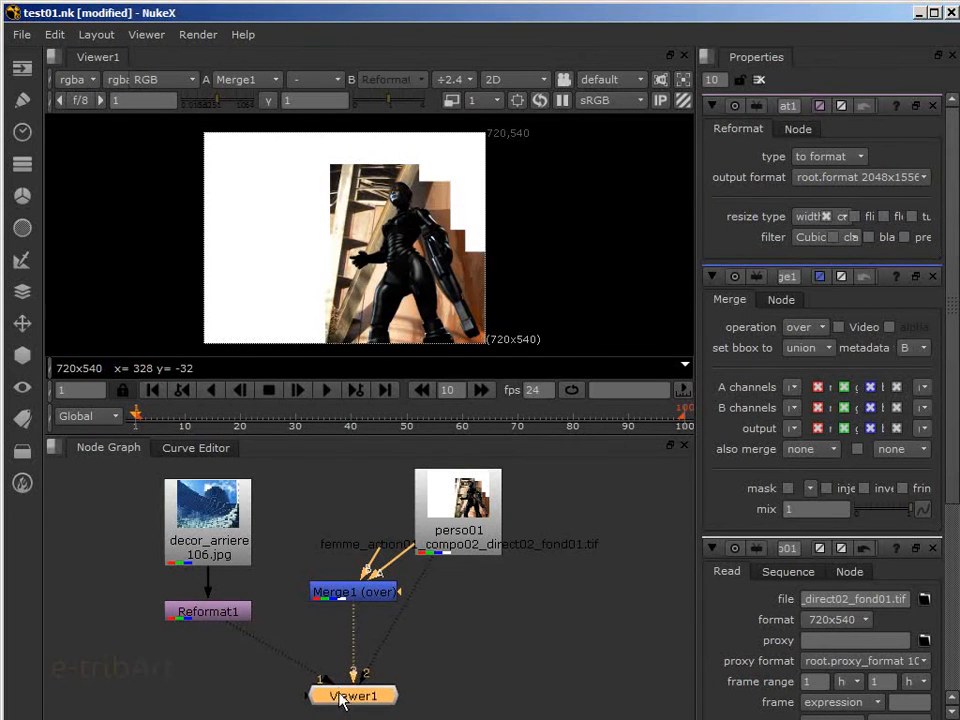
pyautogui.press('1')
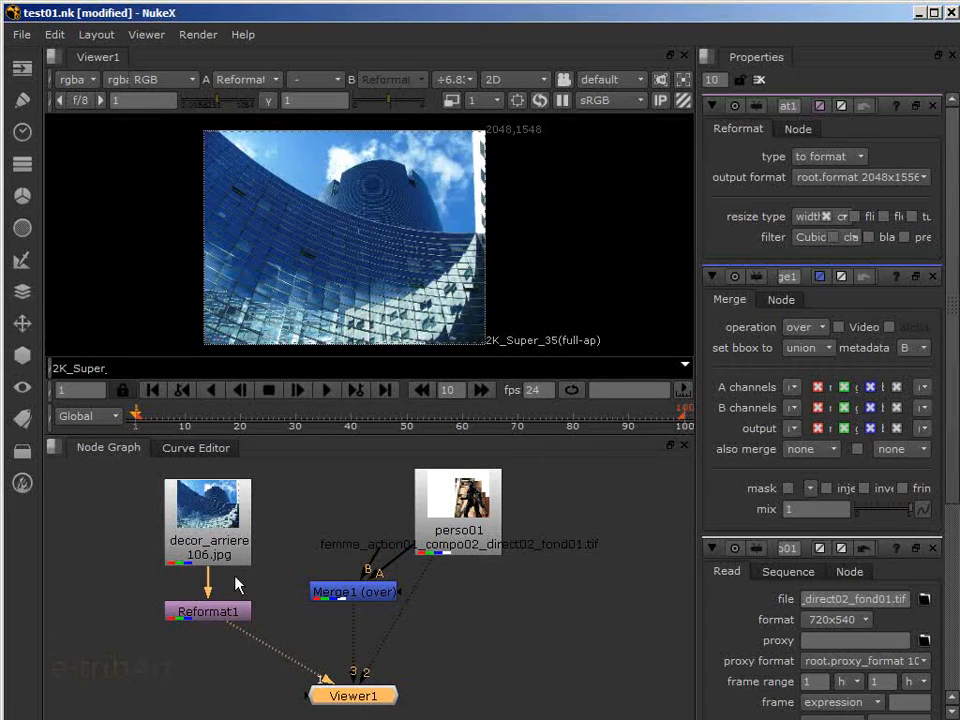
pyautogui.click(205, 613)
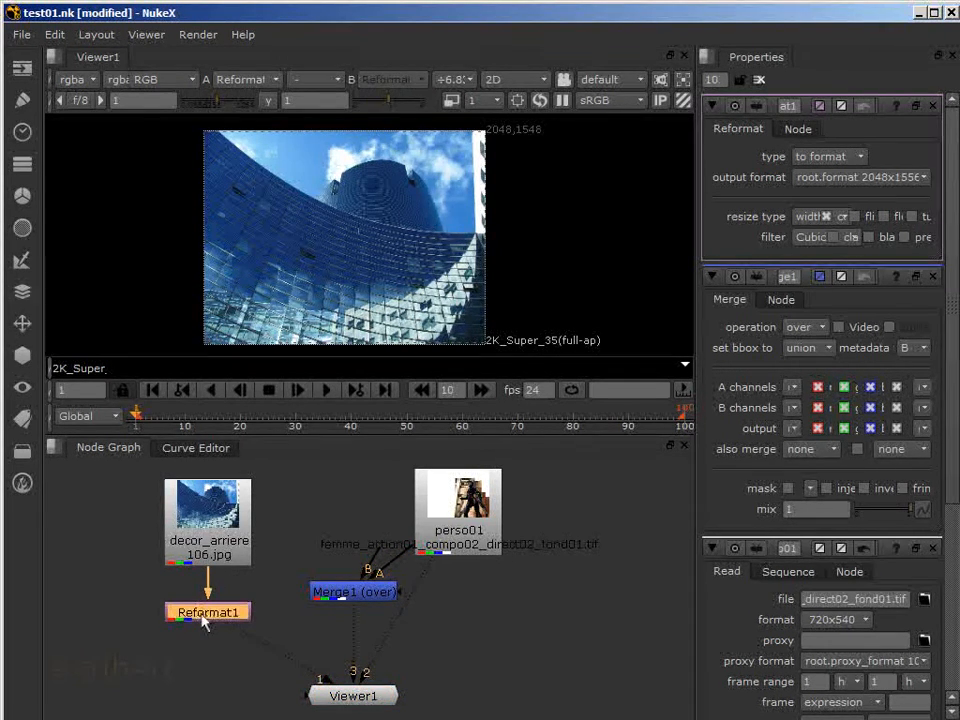
pyautogui.moveTo(203, 620); pyautogui.dragTo(203, 617)
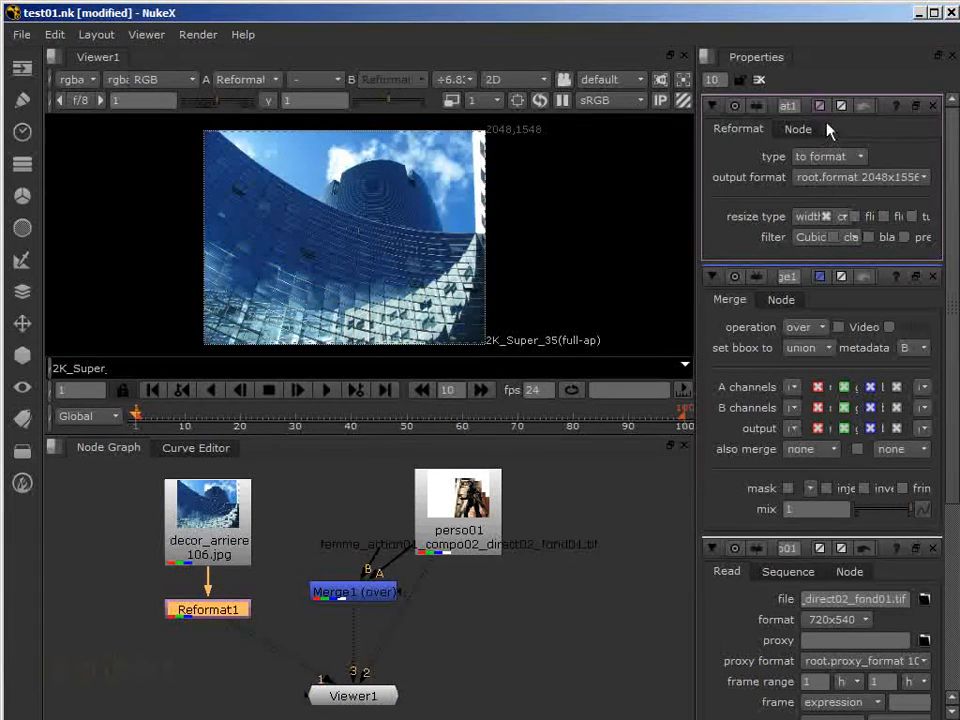
pyautogui.moveTo(603, 208)
pyautogui.mouseDown()
pyautogui.moveTo(585, 208)
pyautogui.moveTo(597, 208)
pyautogui.mouseUp()
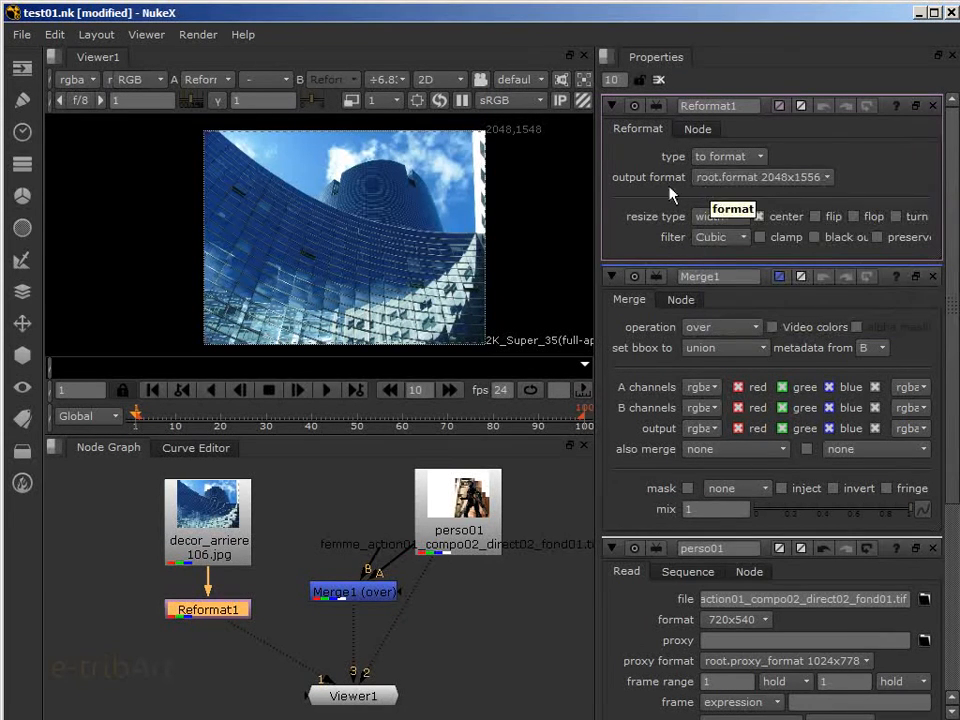
pyautogui.click(750, 180)
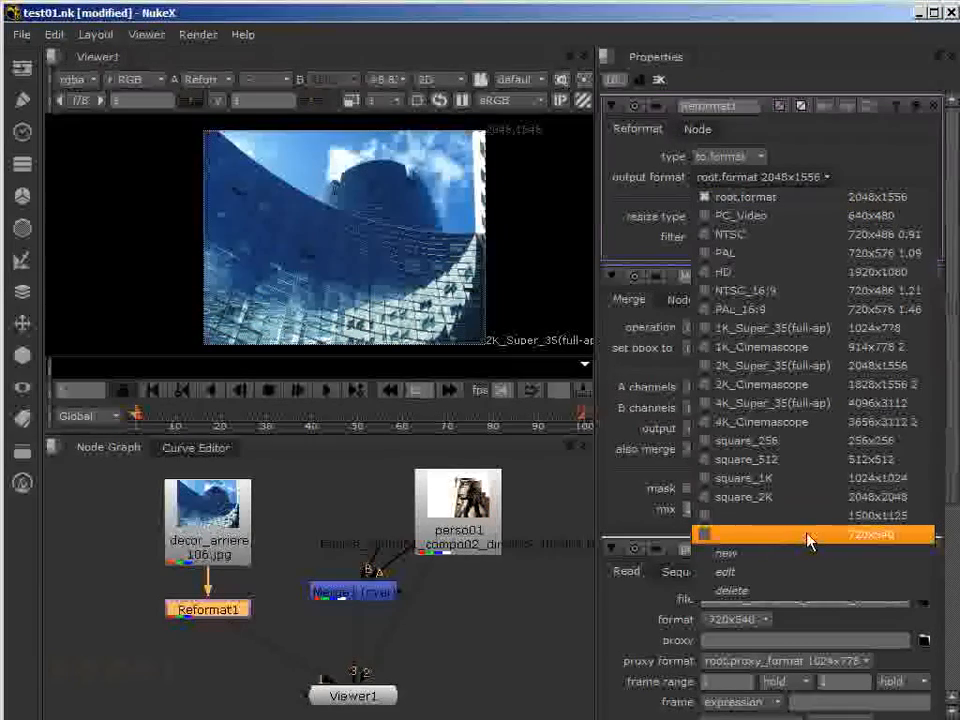
pyautogui.click(810, 540)
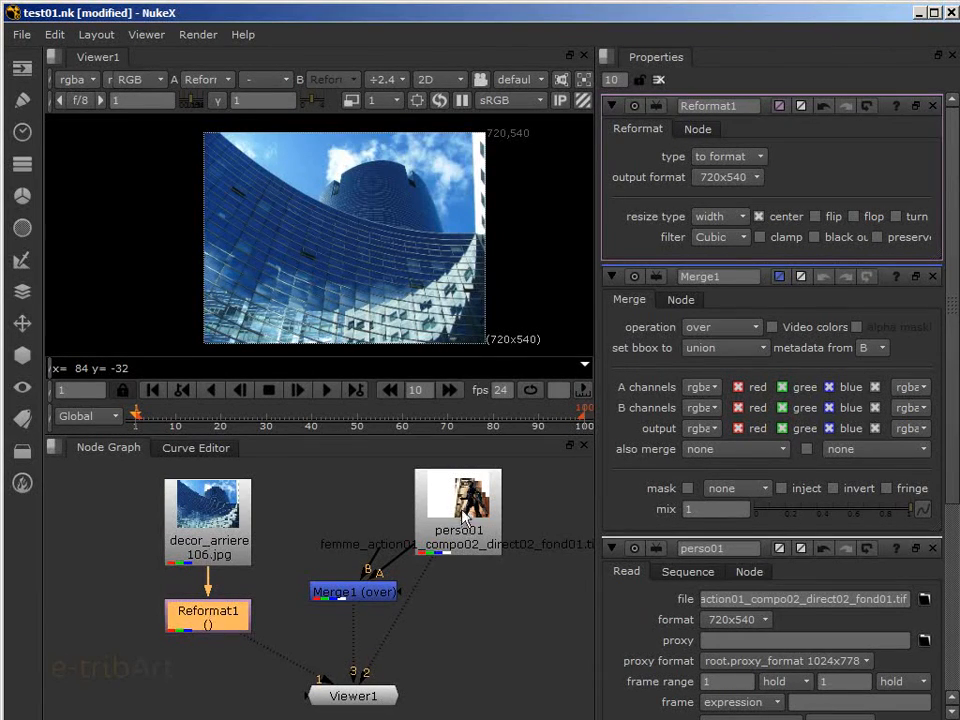
# Connect the Merge's B input to the Reformat node and display the Merge result in the Viewer
pyautogui.moveTo(463, 517); pyautogui.dragTo(476, 522)
pyautogui.moveTo(358, 600)
pyautogui.mouseDown()
pyautogui.moveTo(354, 615)
pyautogui.moveTo(357, 593)
pyautogui.mouseUp()
pyautogui.moveTo(358, 582); pyautogui.dragTo(232, 612)
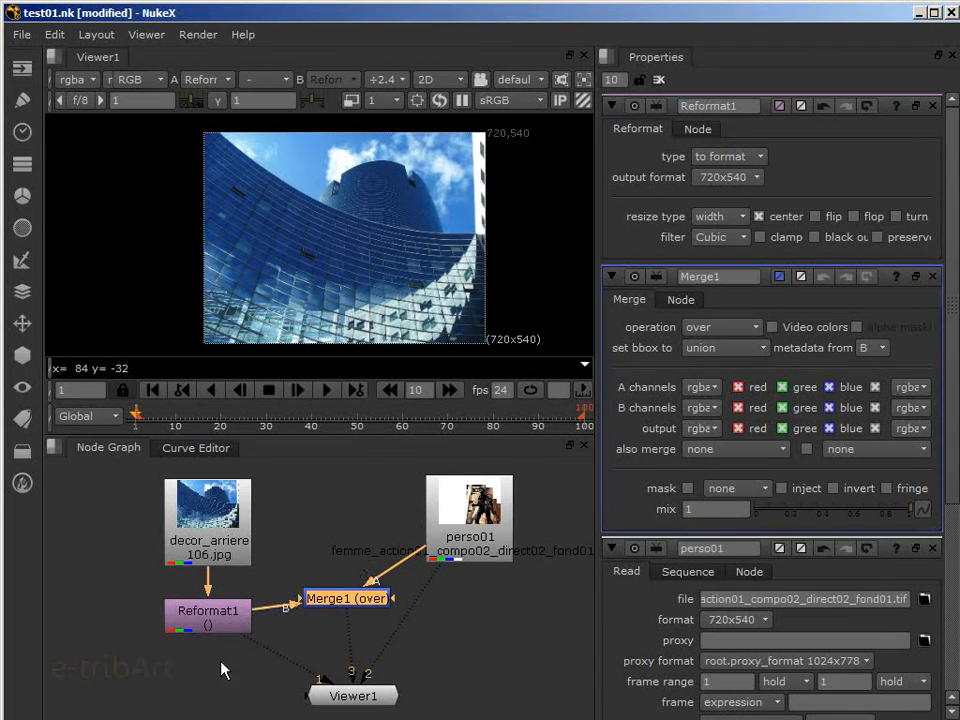
pyautogui.click(212, 614)
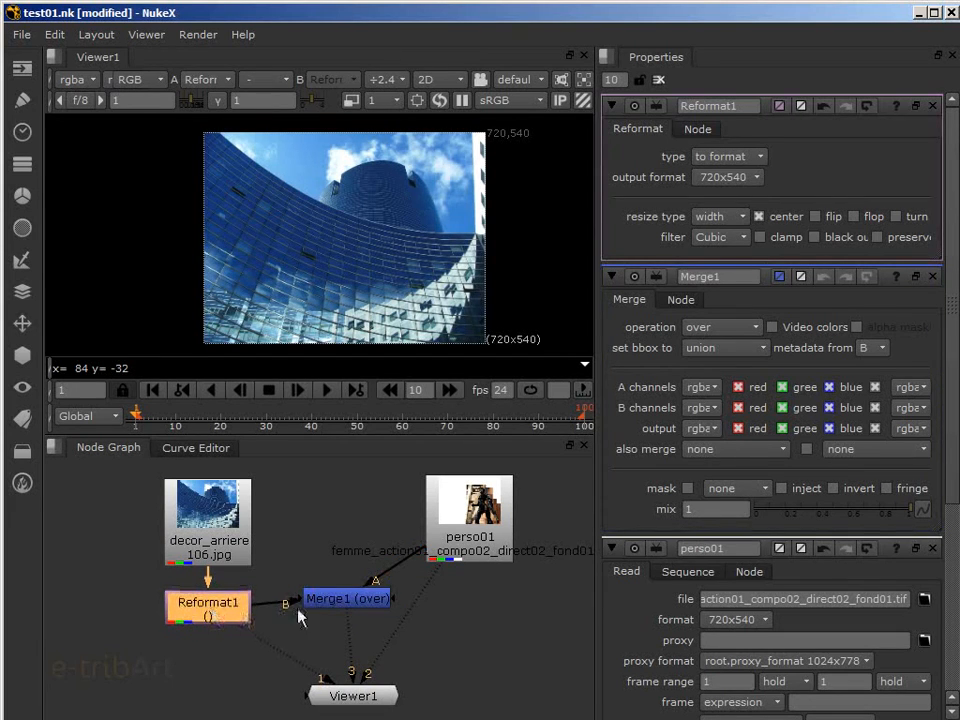
pyautogui.moveTo(338, 597); pyautogui.dragTo(344, 606)
pyautogui.click(353, 695)
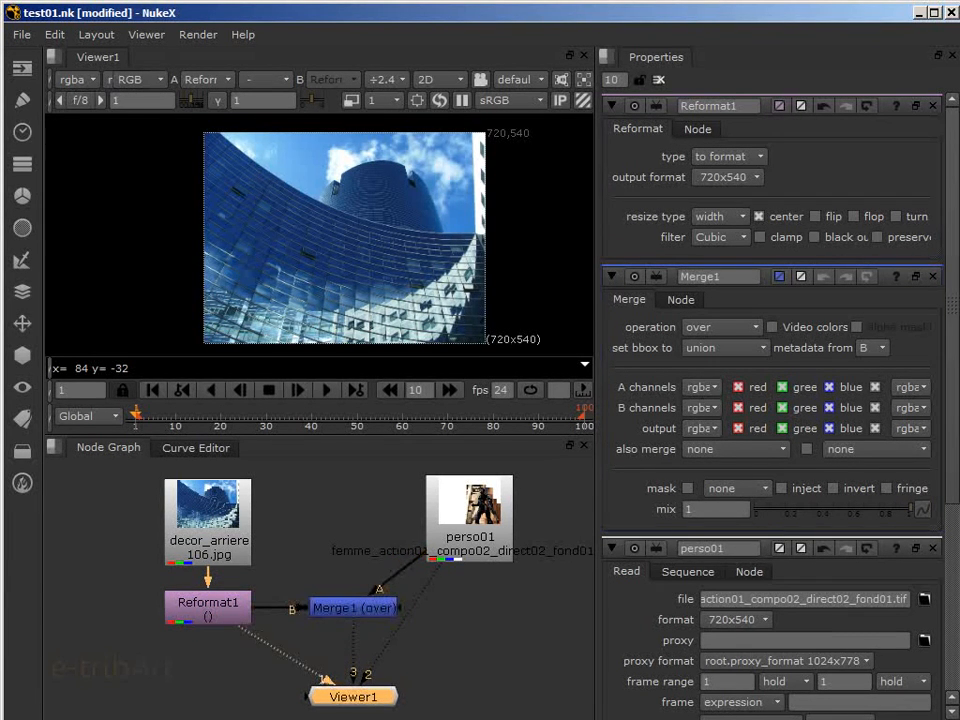
pyautogui.press('1')
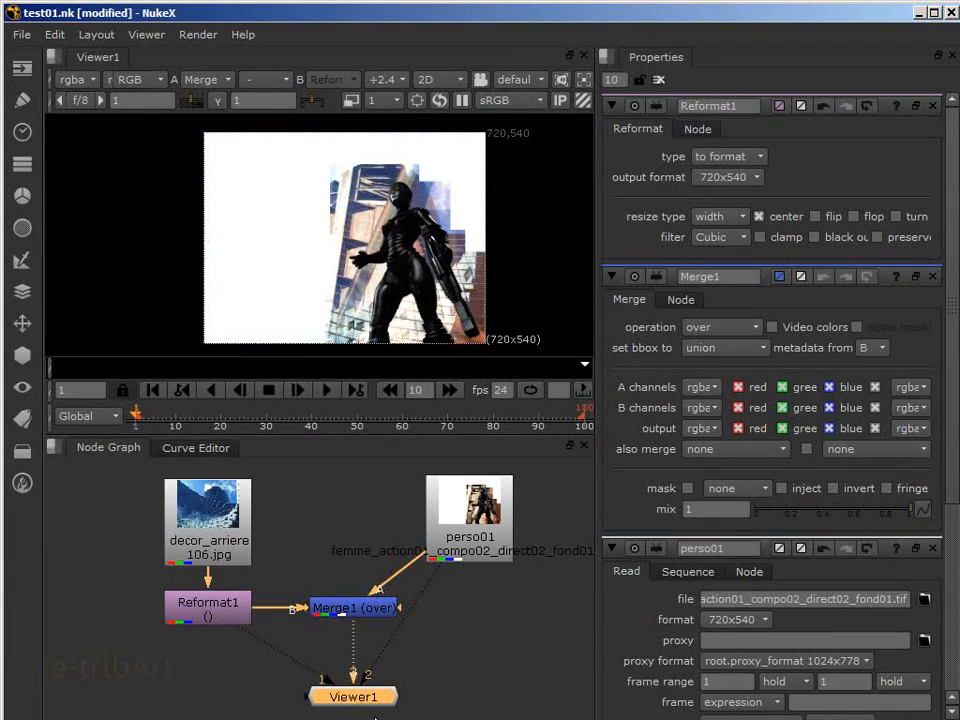